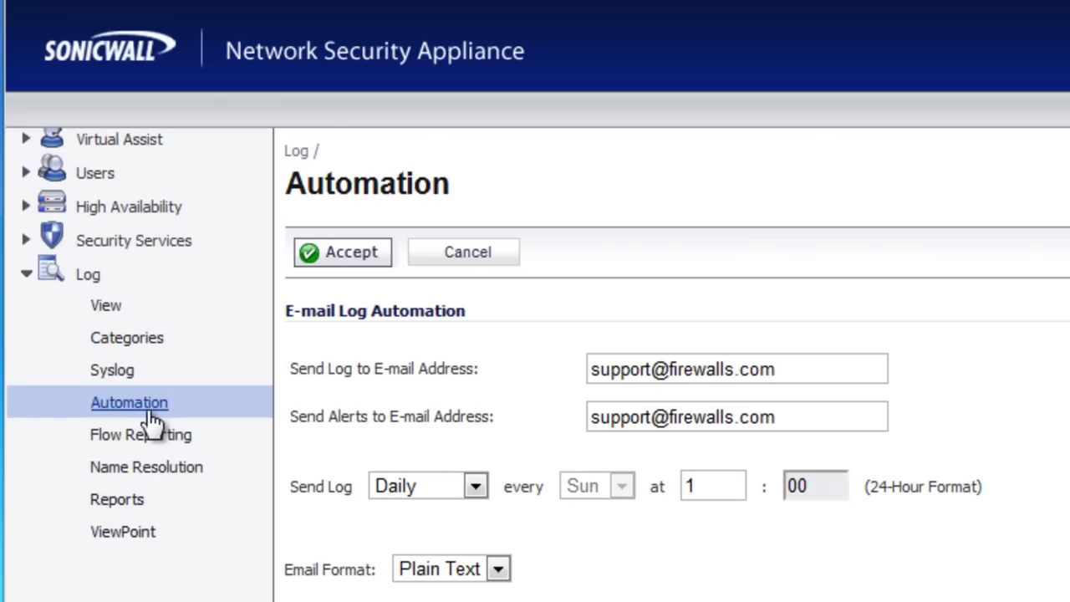
left_click(813, 373)
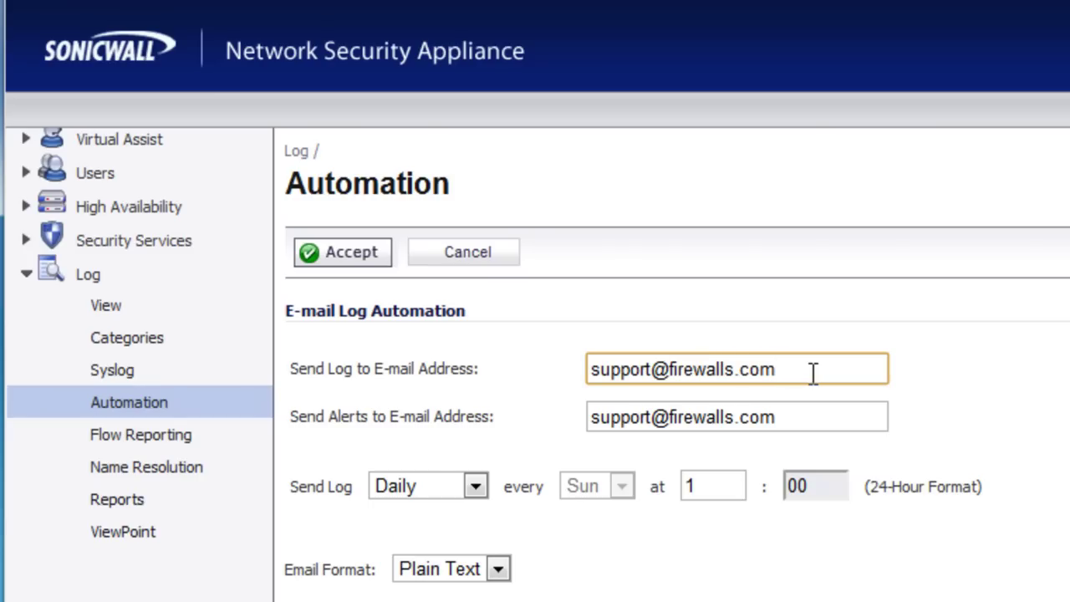
left_click(822, 432)
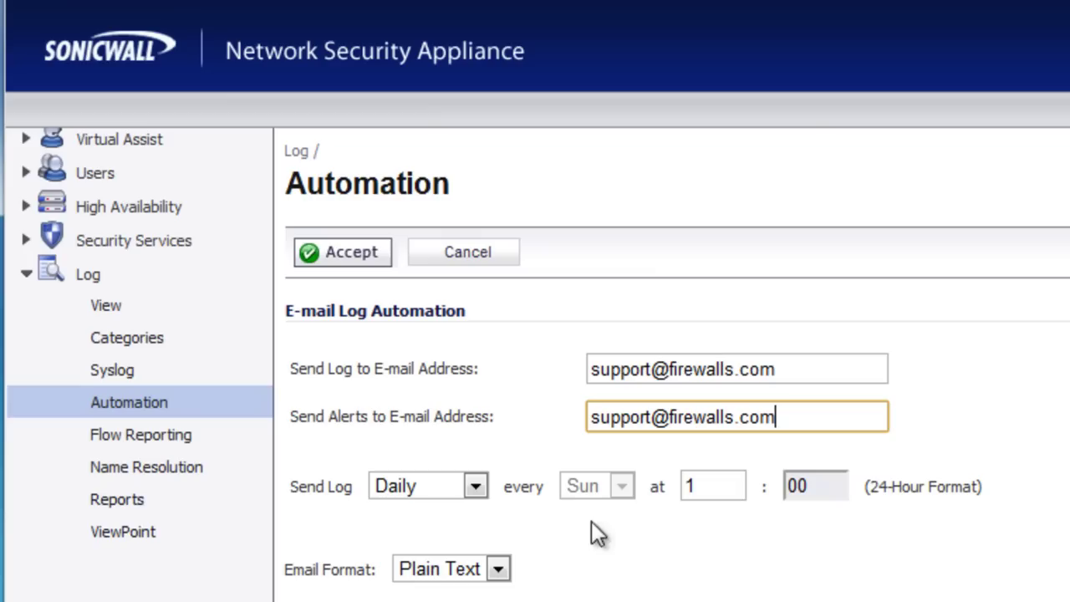
left_click(475, 487)
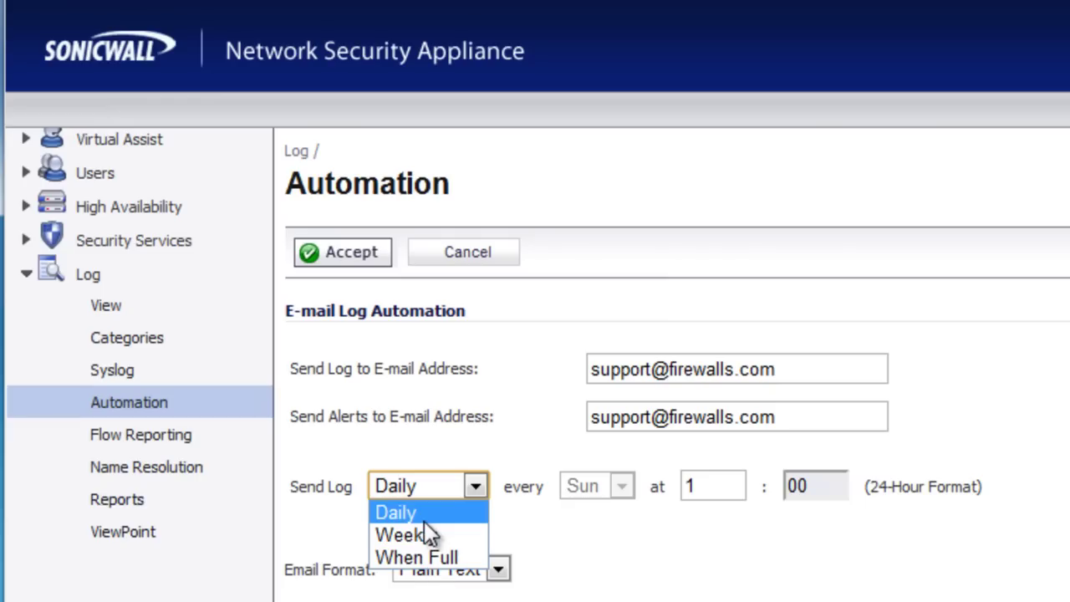
left_click(424, 521)
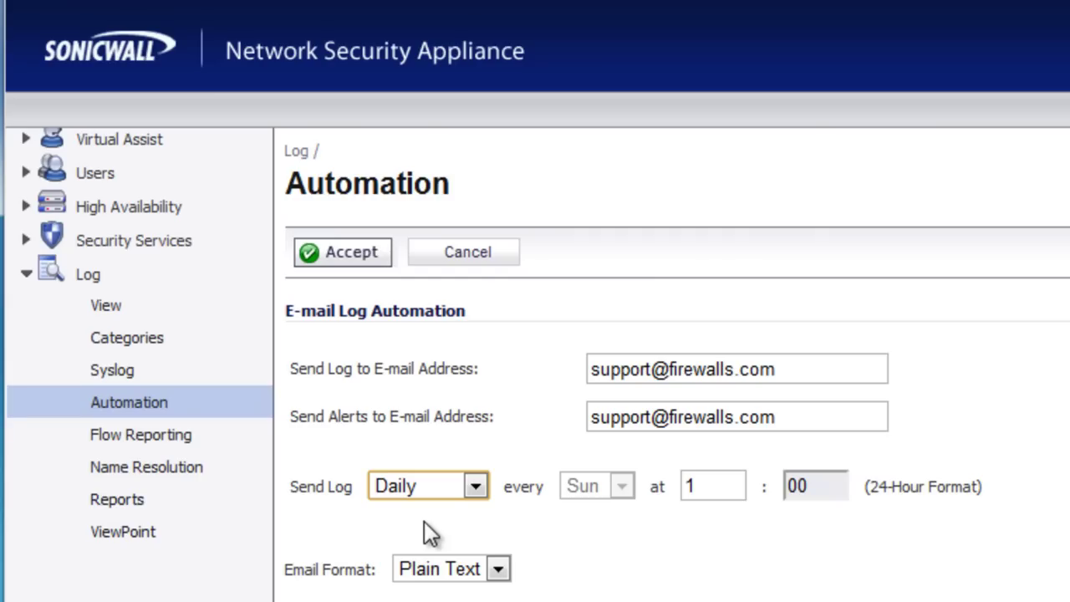
key("alt+Down")
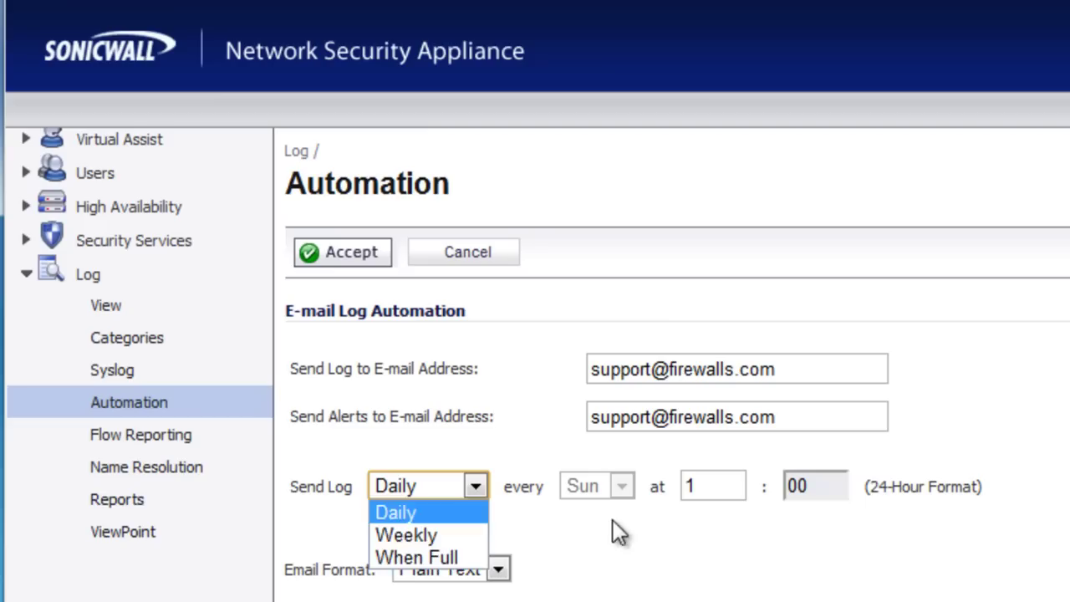
key("Return")
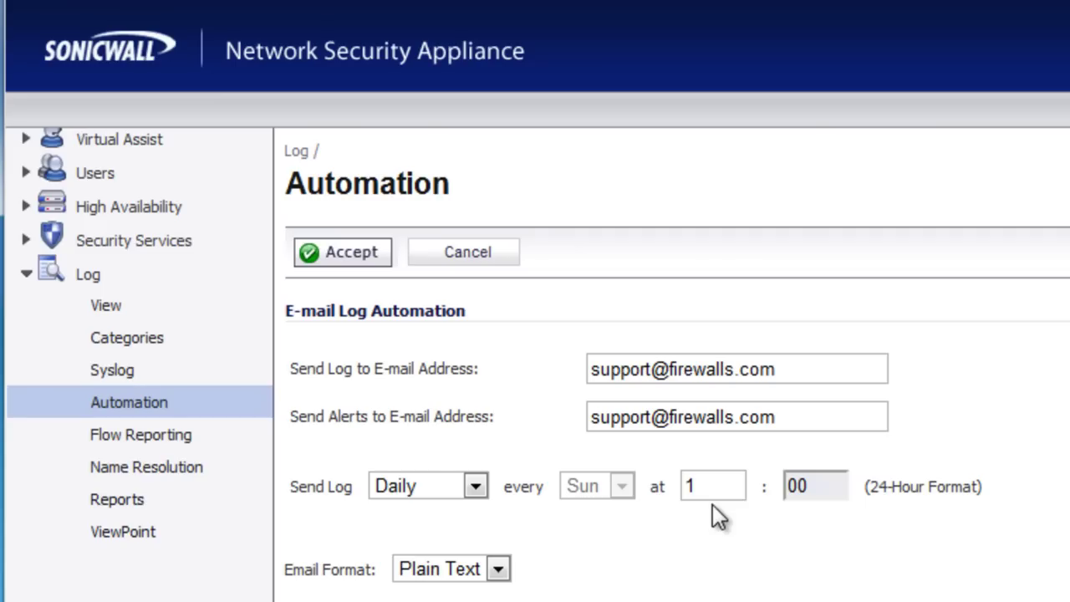
left_click(498, 569)
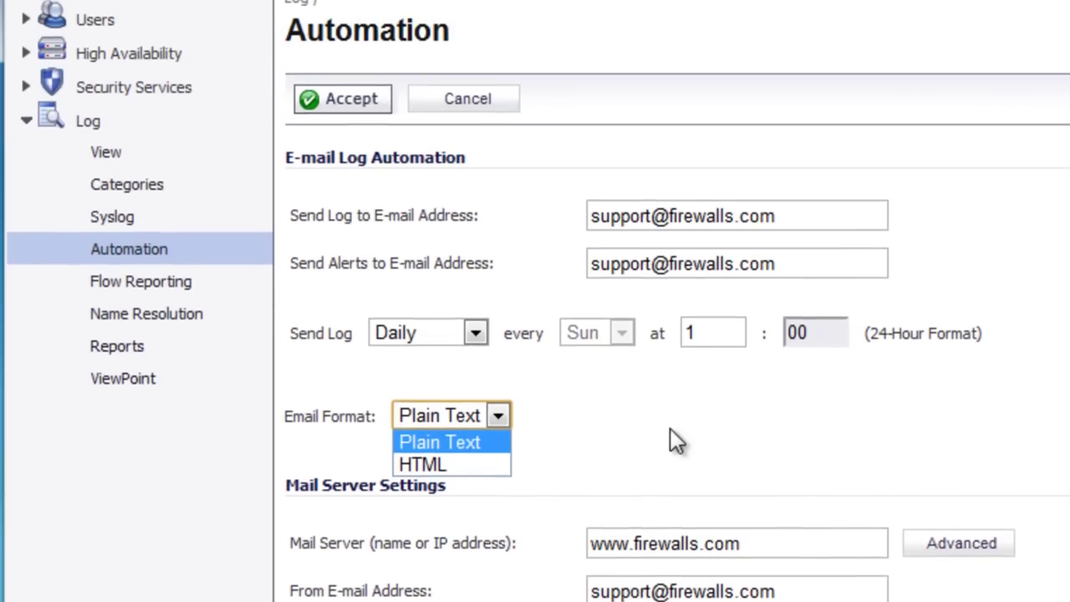
scroll(500, 269, "down", 4)
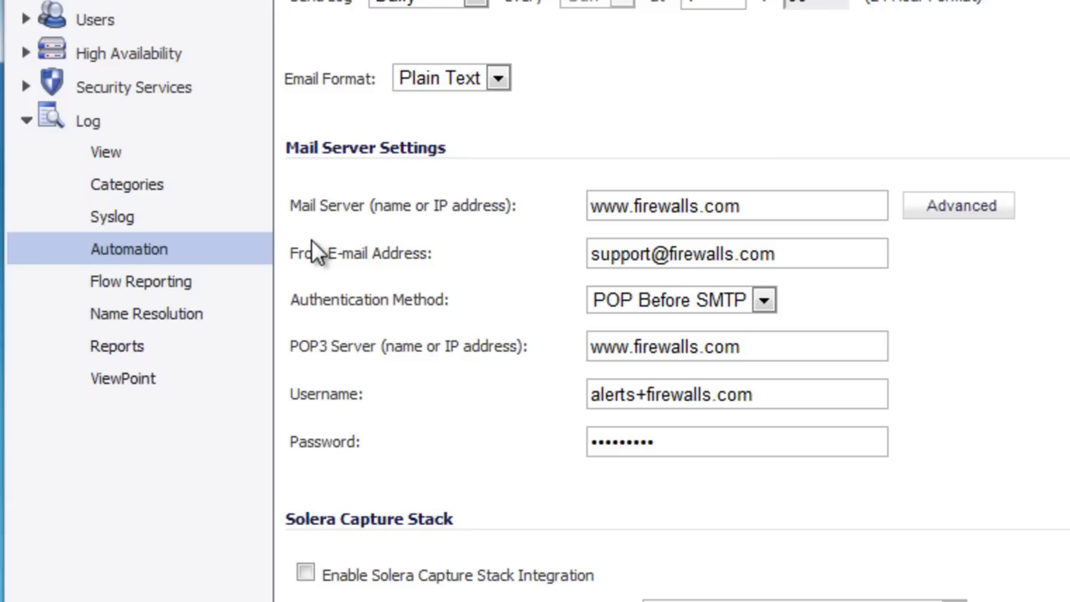
left_click(806, 212)
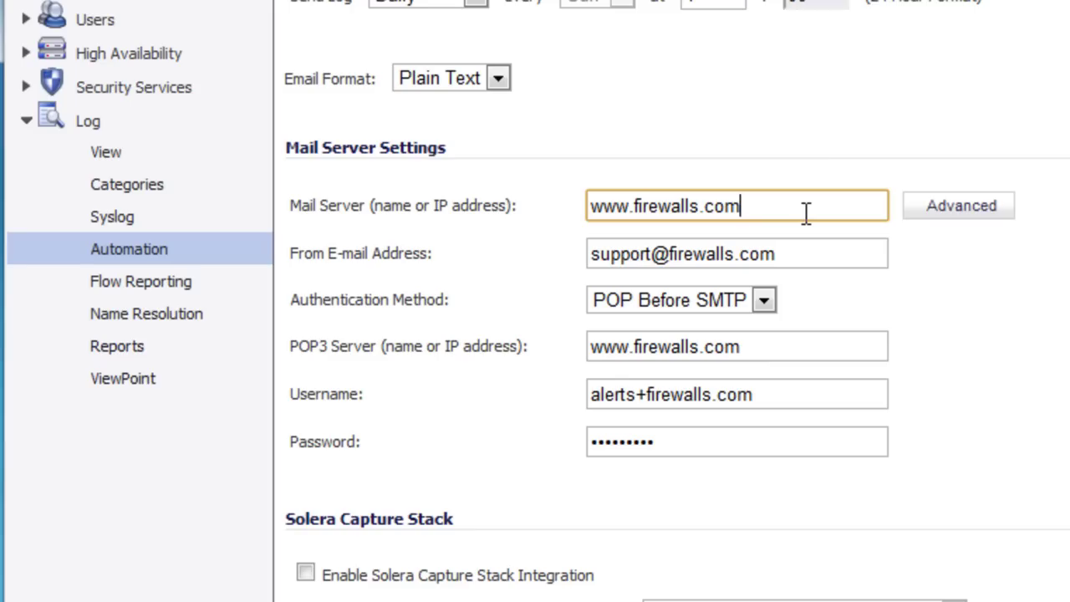
left_click(810, 258)
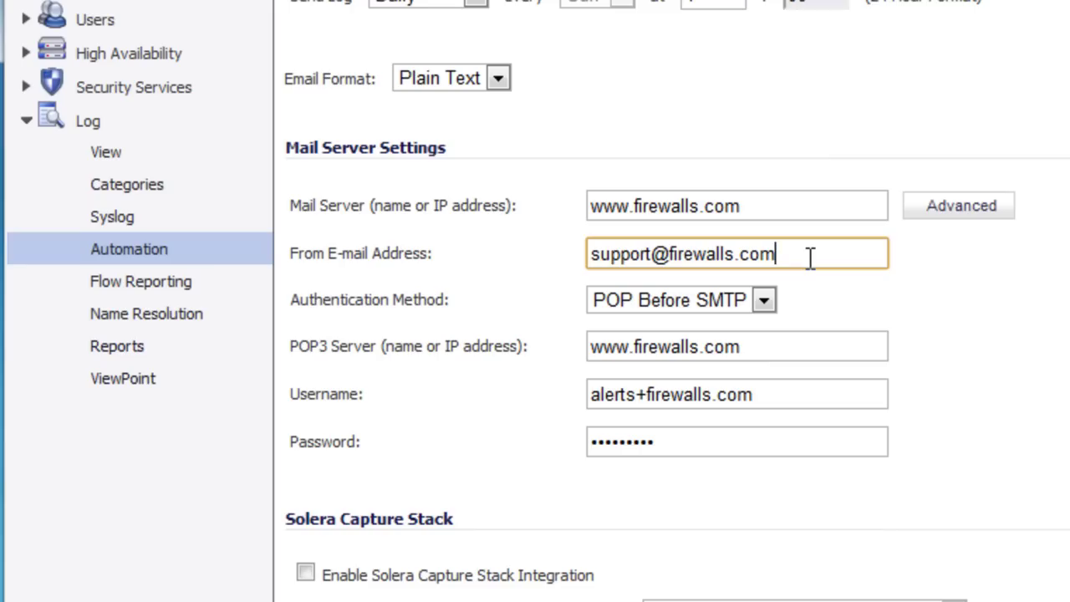
double_click(611, 255)
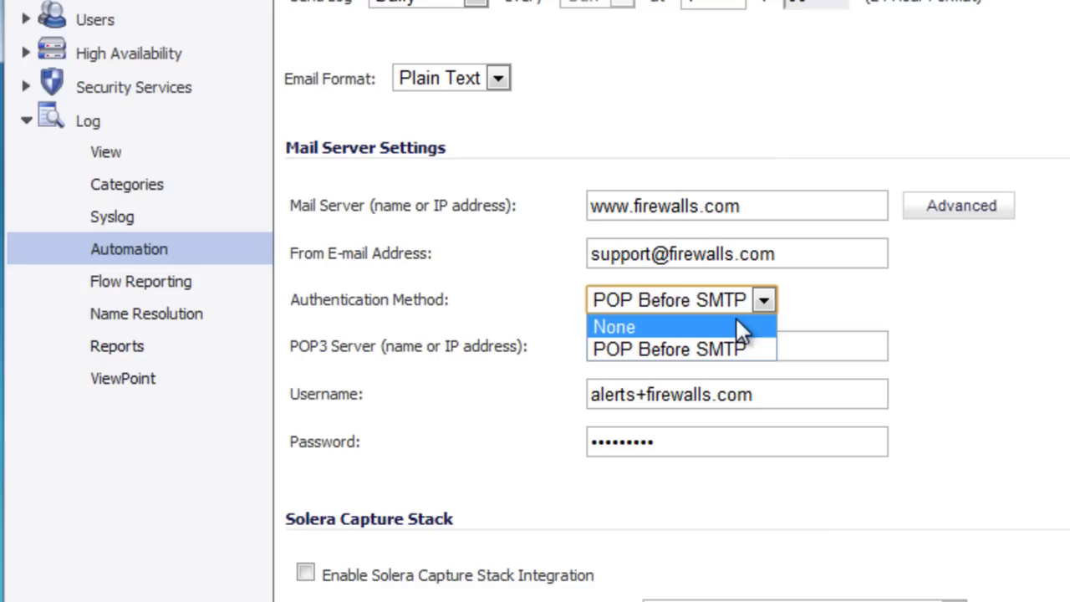
left_click(737, 327)
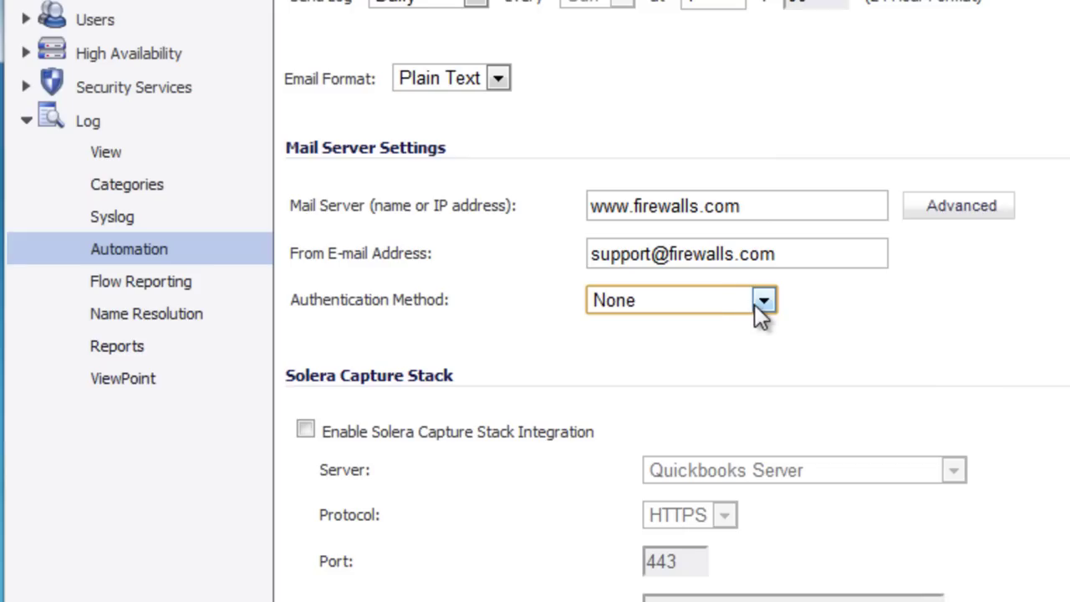
left_click(755, 303)
left_click(723, 347)
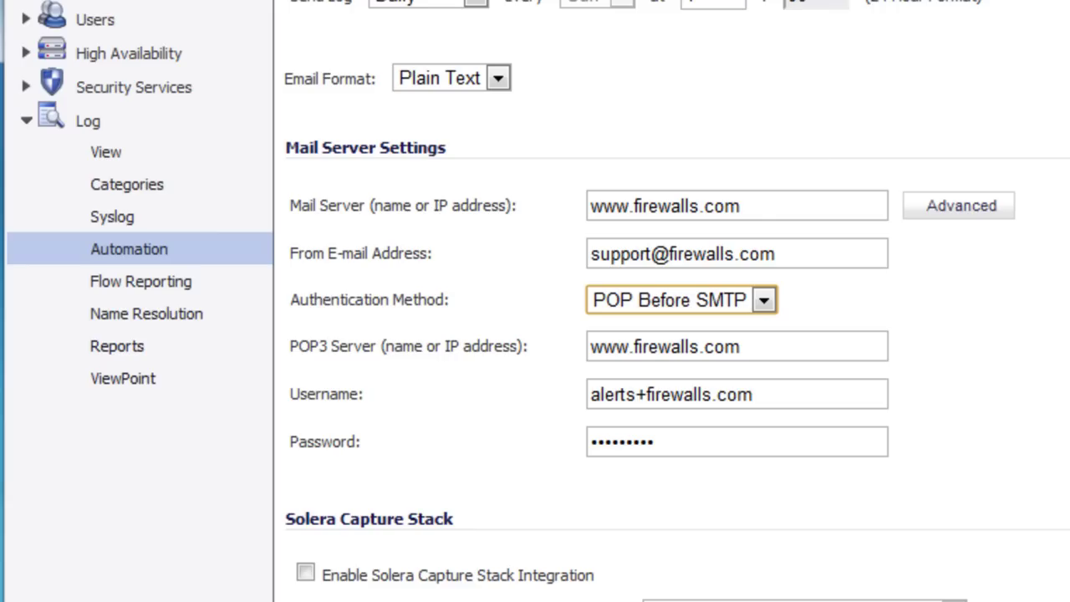
scroll(669, 334, "up", 1)
scroll(669, 335, "up", 2)
scroll(669, 334, "up", 1)
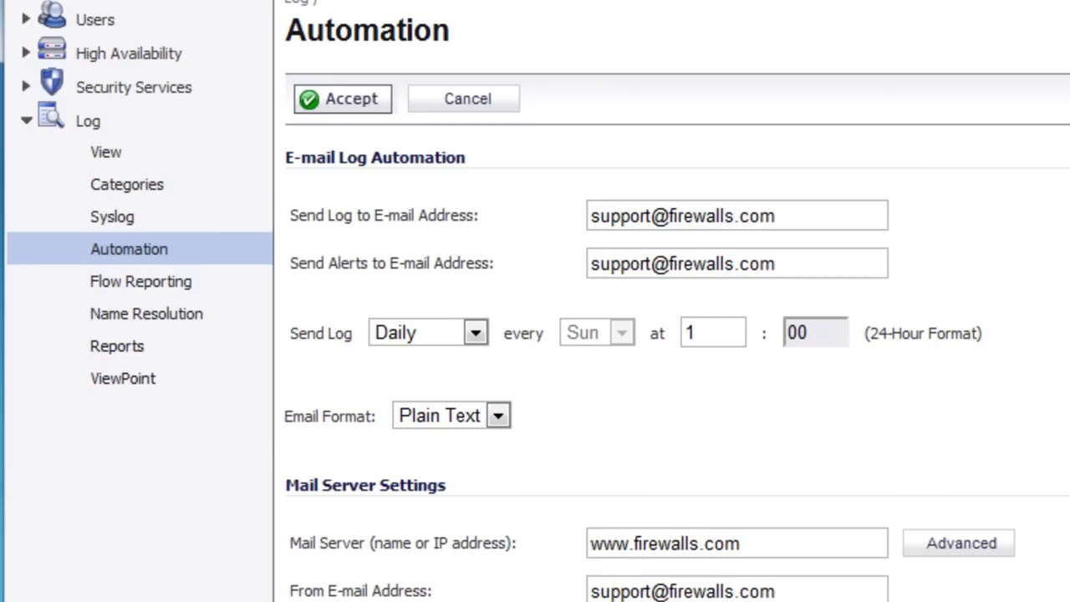